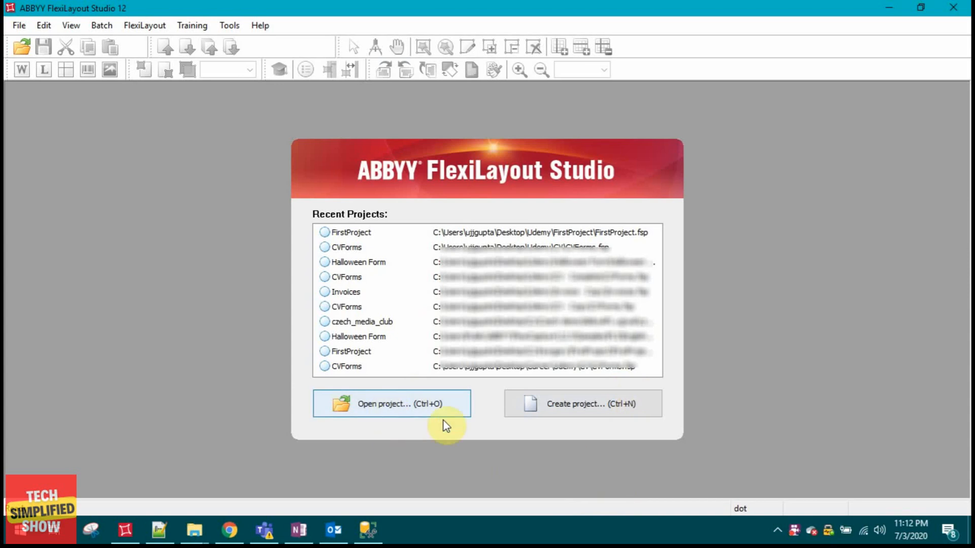
Create a new FlexiLayout project named FirstProject.
left_click(585, 406)
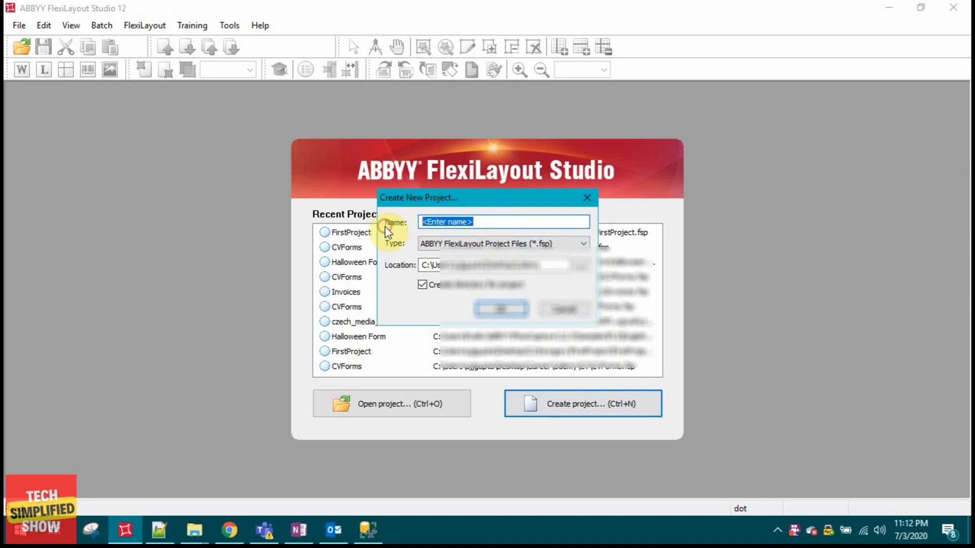
type("FirstP")
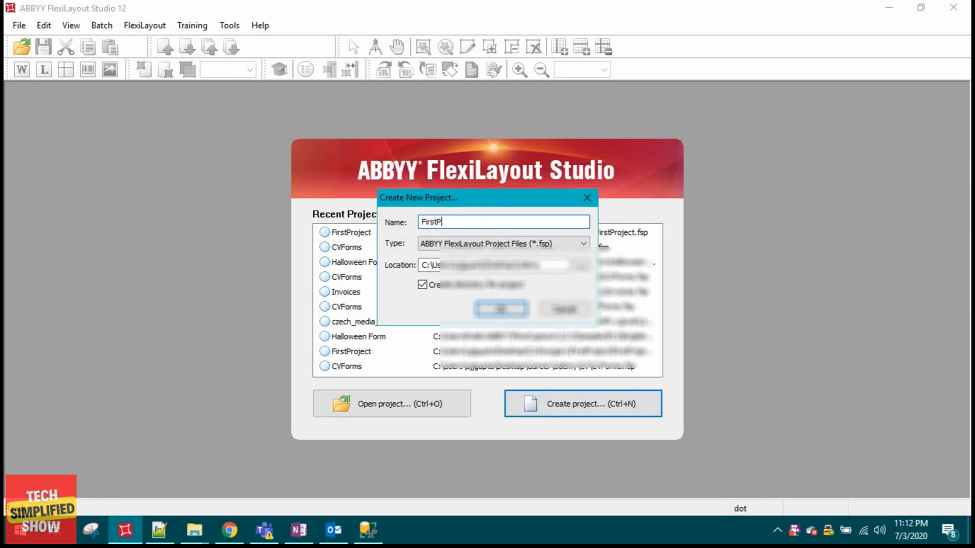
type("roje")
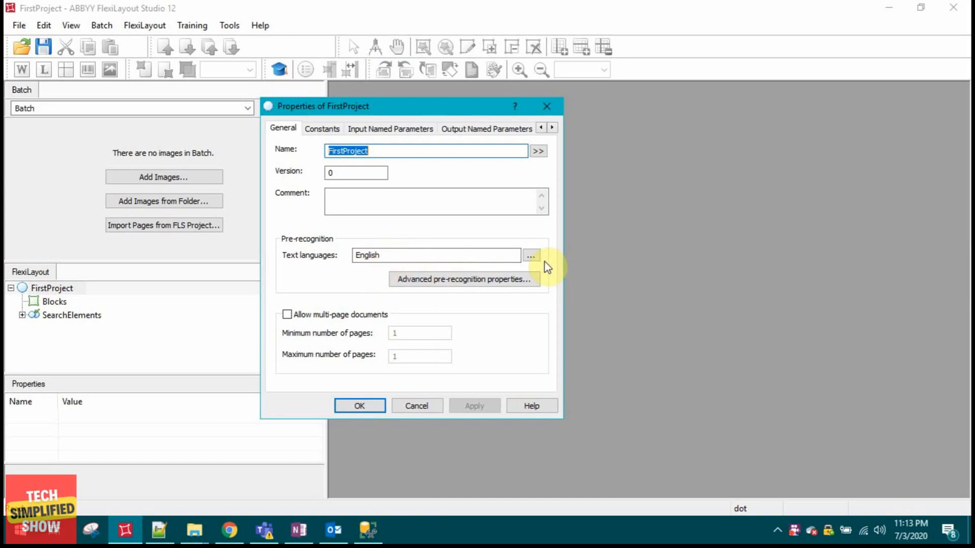
Add Czech, French, Indonesian and Italian to the project's pre-recognition text languages alongside English.
left_click(532, 257)
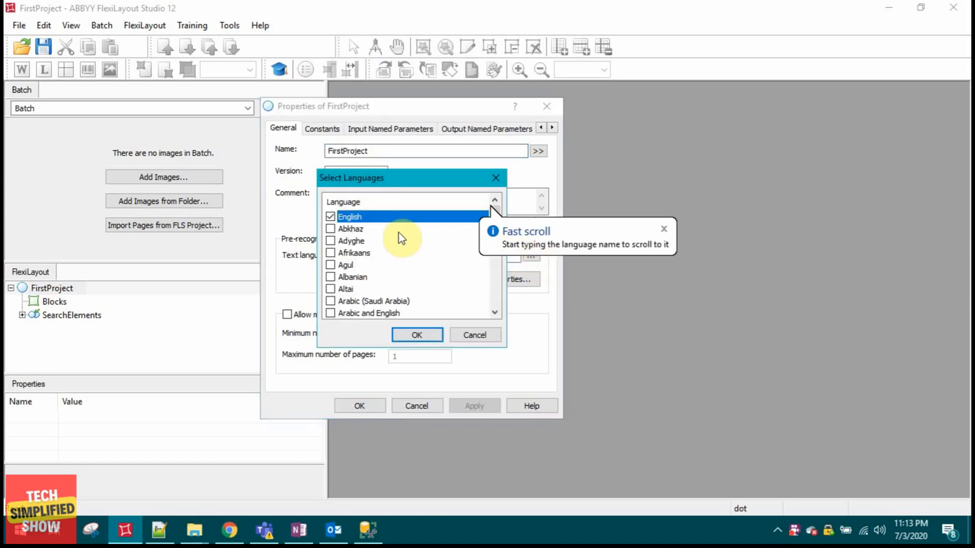
scroll(387, 243, "down", 10)
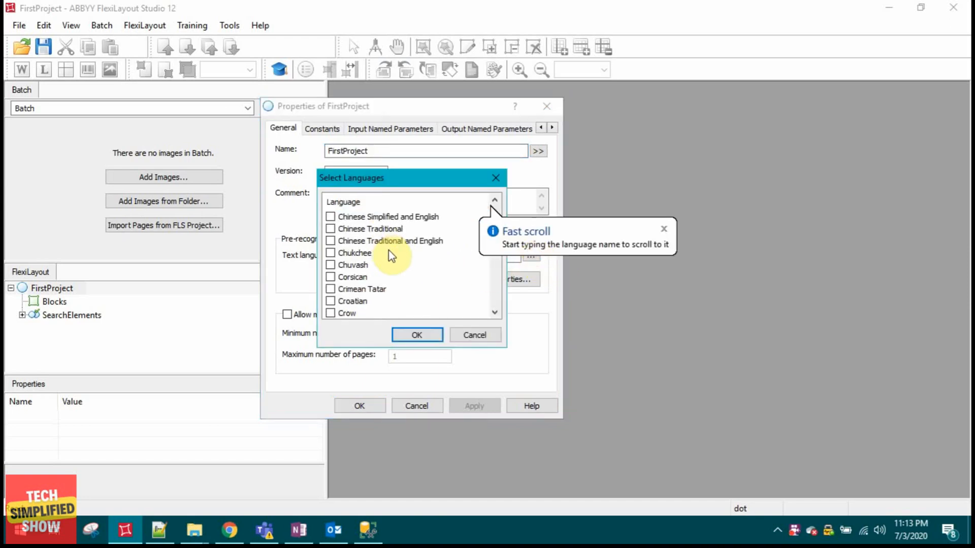
scroll(396, 268, "down", 3)
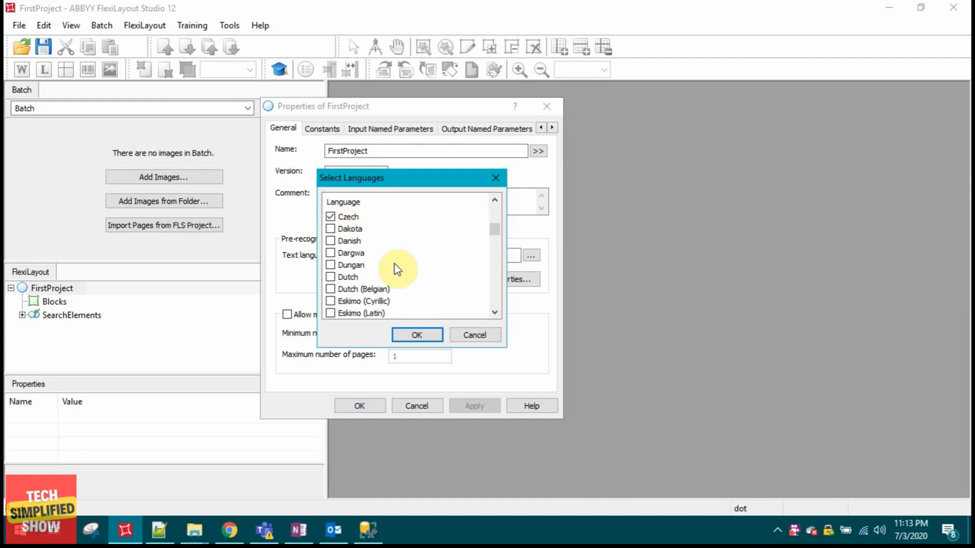
scroll(412, 273, "down", 2)
scroll(413, 273, "down", 4)
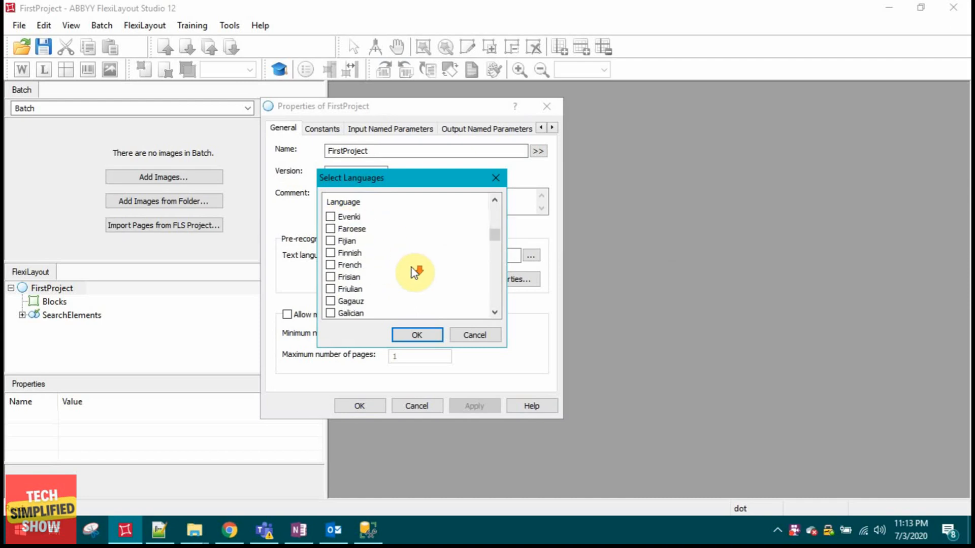
scroll(348, 240, "up", 1)
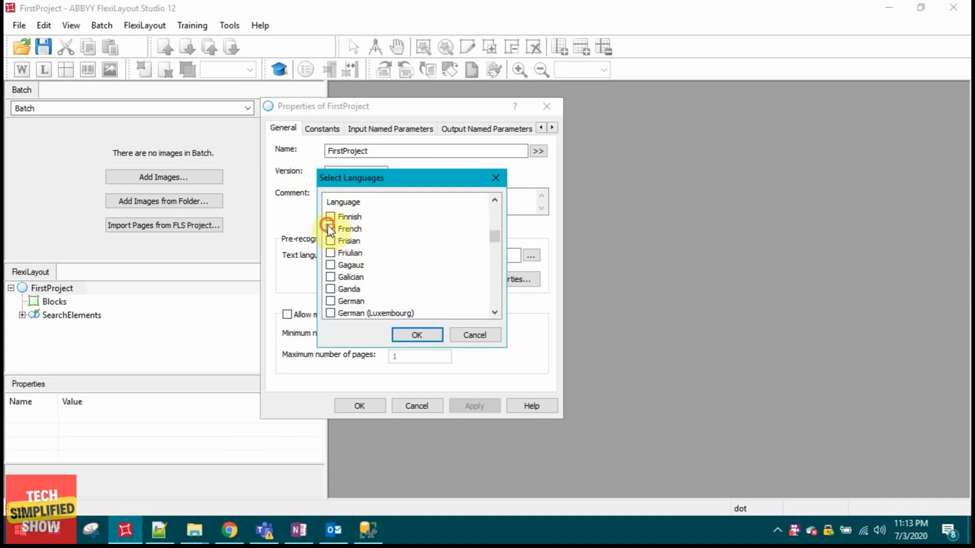
left_click(330, 228)
scroll(406, 256, "down", 3)
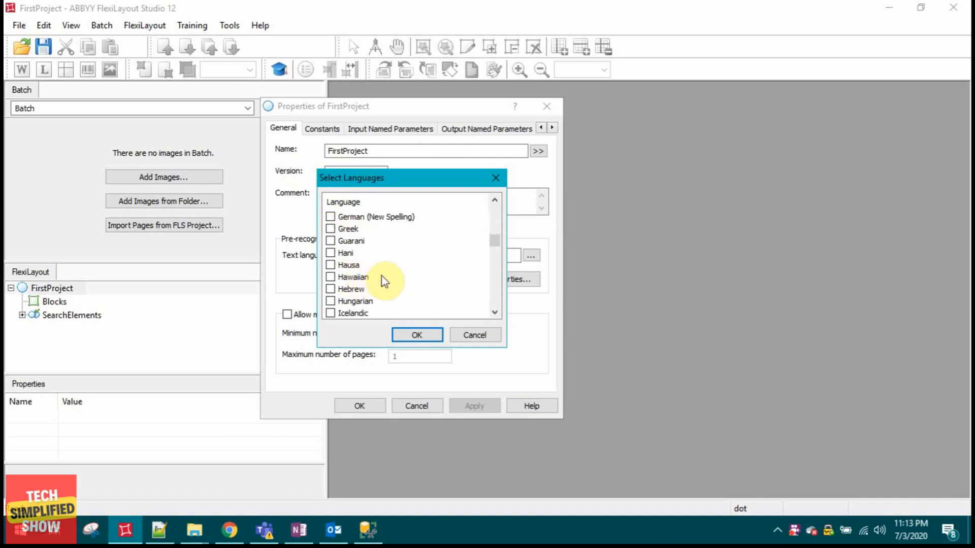
scroll(382, 276, "down", 2)
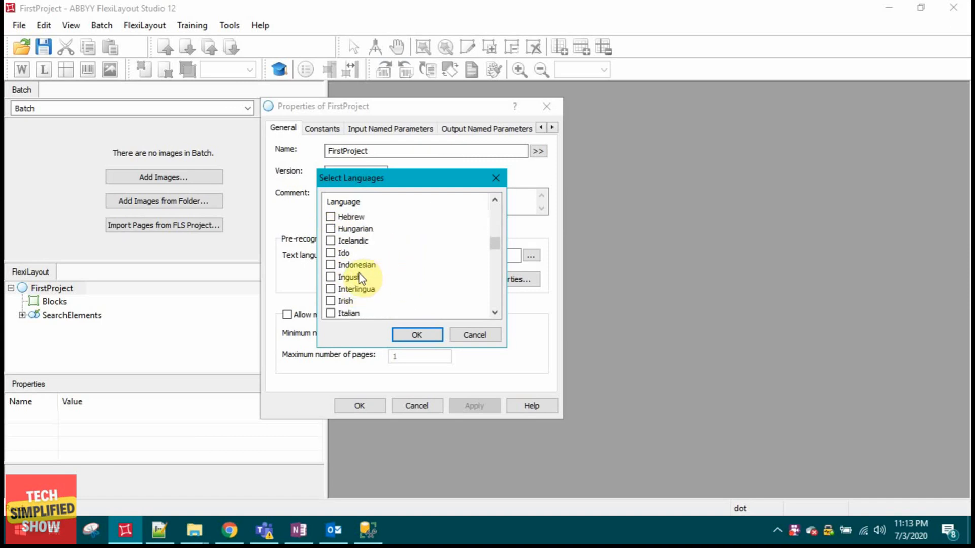
left_click(330, 264)
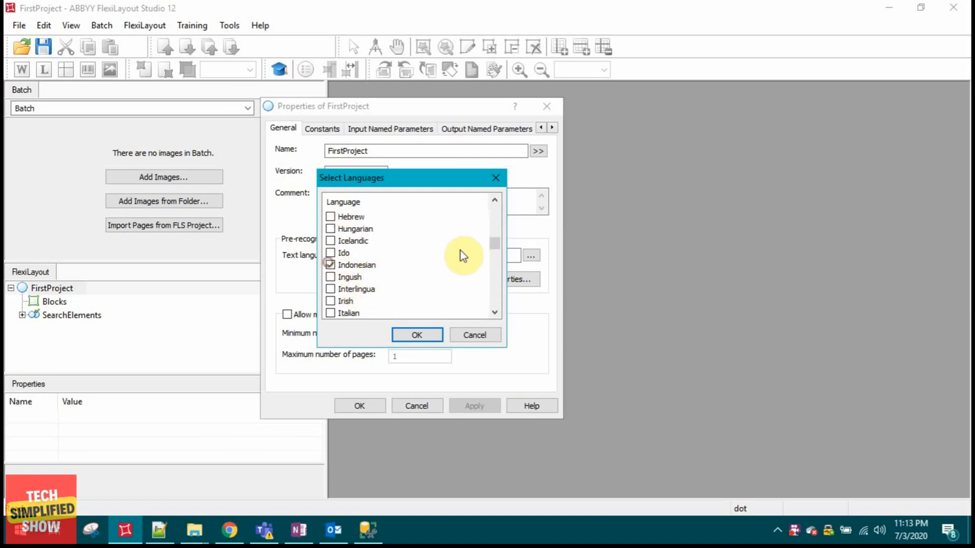
left_click(330, 313)
left_click(416, 335)
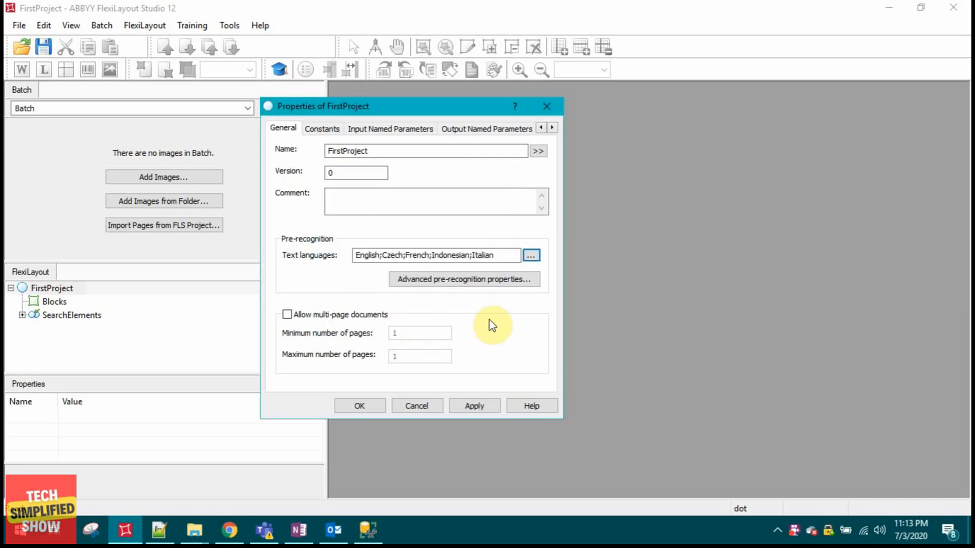
Review the general, language and advanced pre-recognition settings, then close them without changes.
left_click(462, 281)
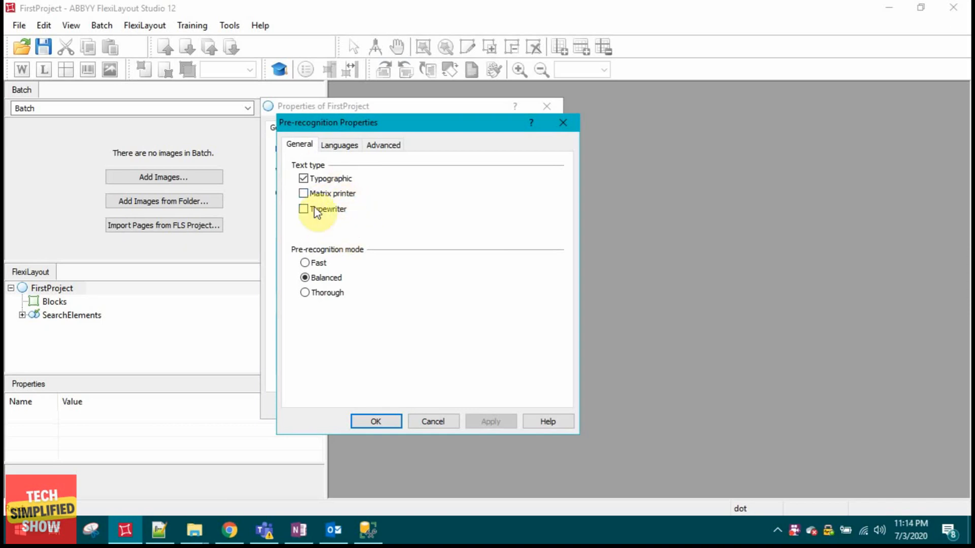
left_click(352, 148)
left_click(383, 145)
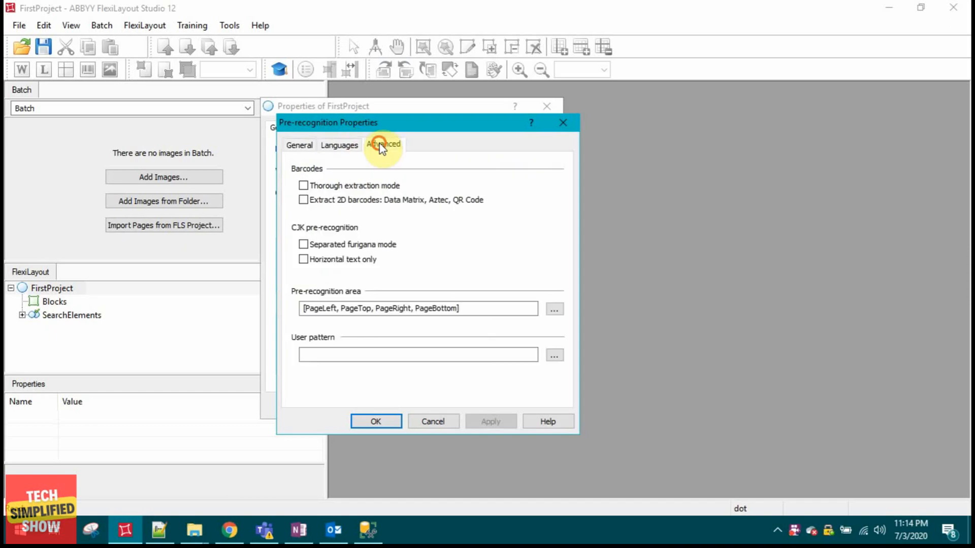
left_click(312, 146)
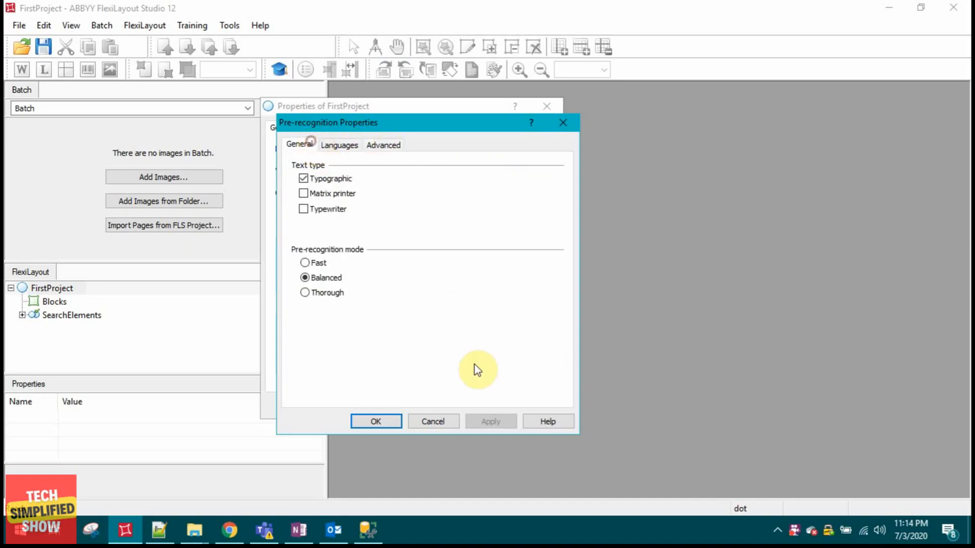
left_click(432, 423)
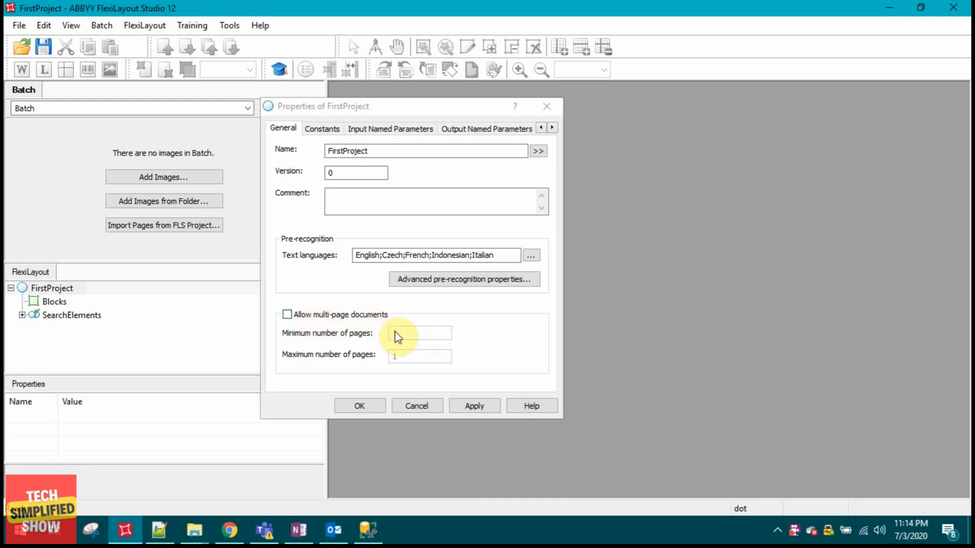
Allow multi-page documents with the maximum number of pages set to INF and confirm the project properties.
left_click(303, 317)
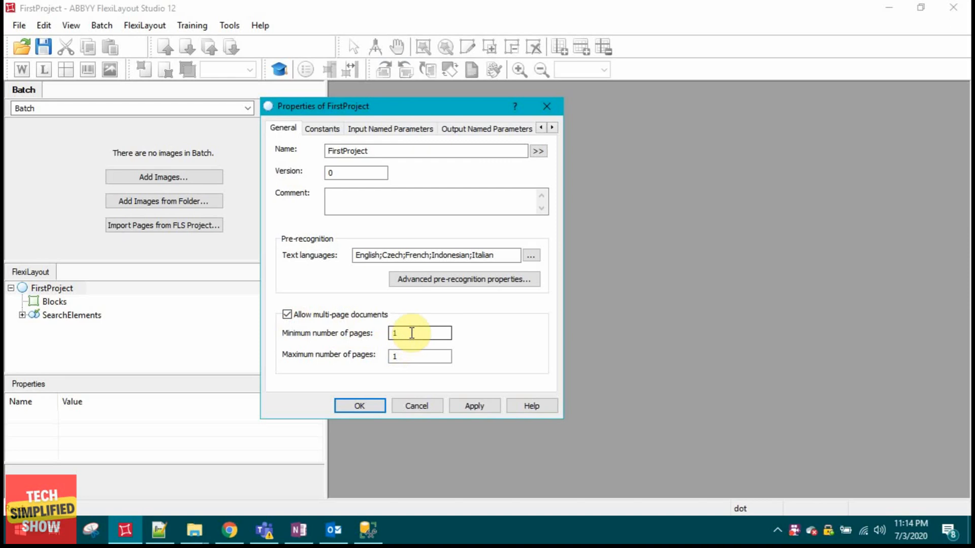
left_click_drag(394, 356, 452, 356)
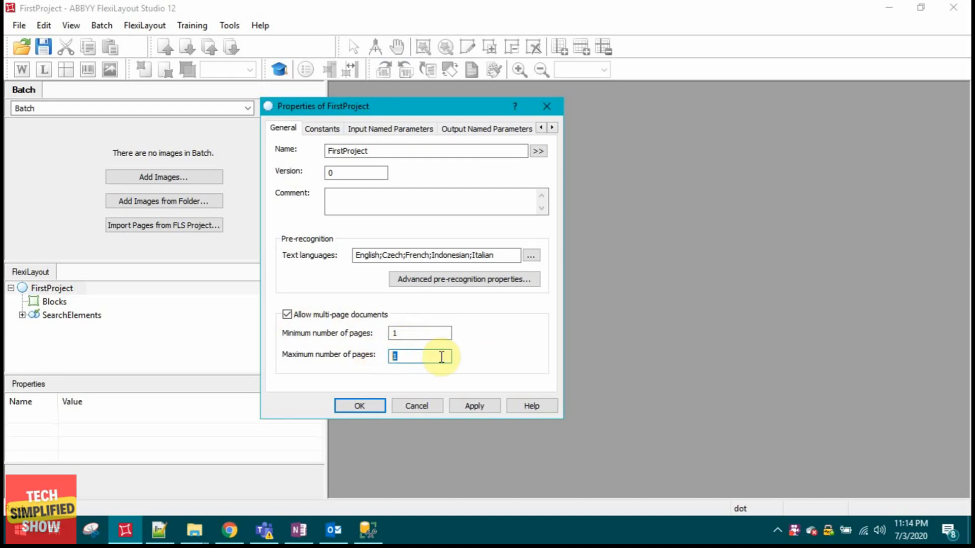
type("INF")
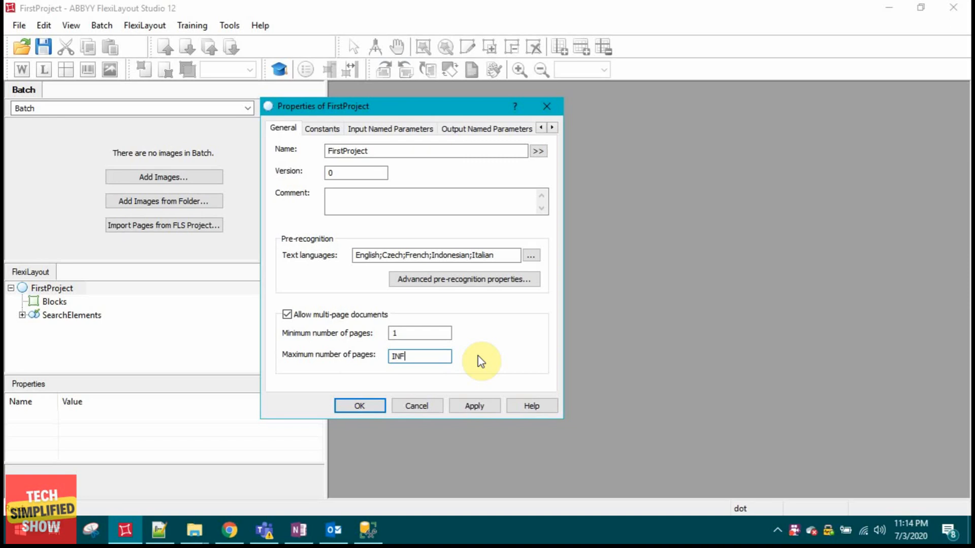
left_click(417, 354)
left_click_drag(417, 355, 387, 355)
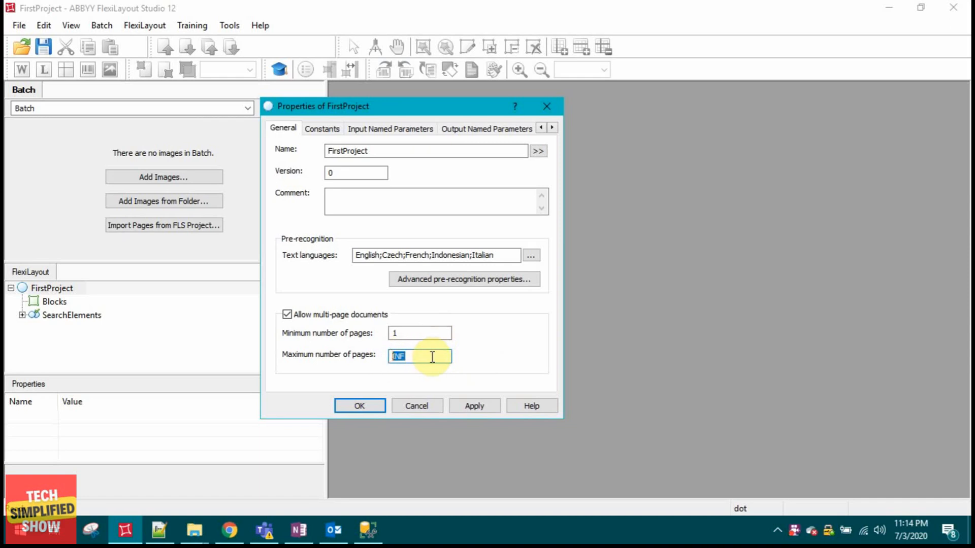
left_click(373, 405)
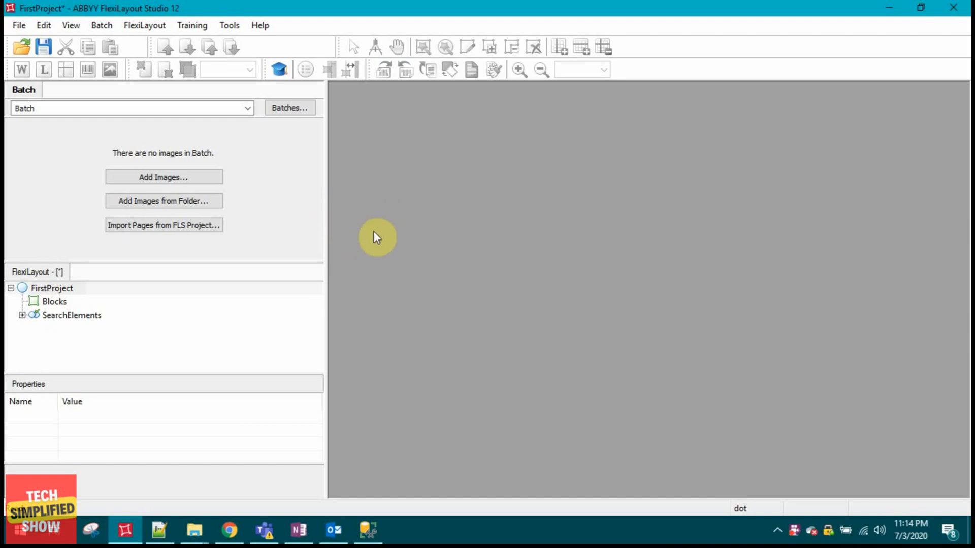
Search the help tutorial for "supported image formats" and open the Supported image formats topic.
left_click(259, 26)
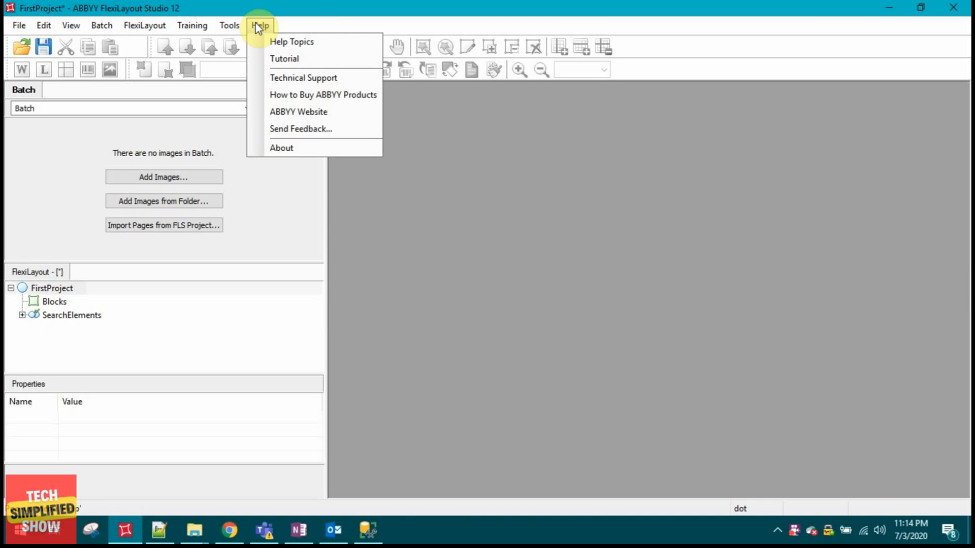
left_click(276, 60)
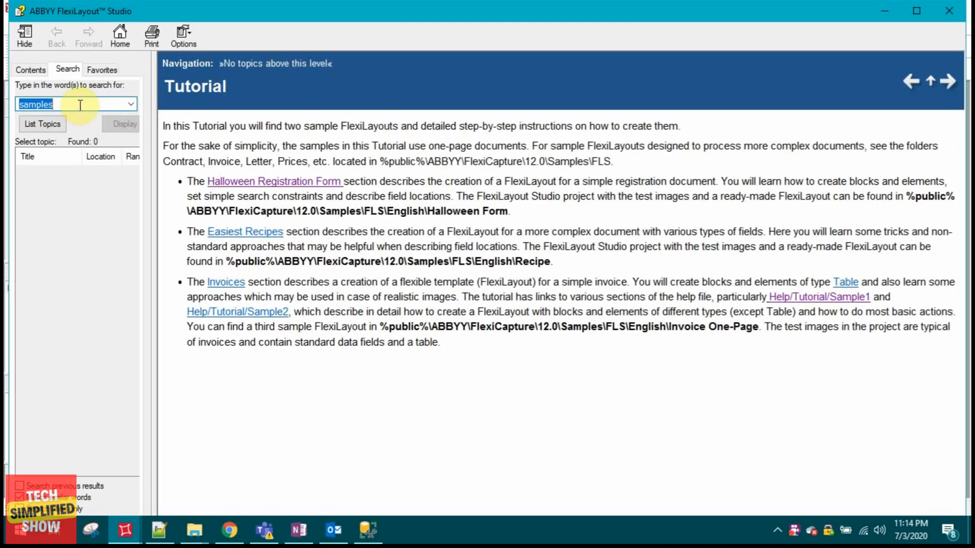
type("su")
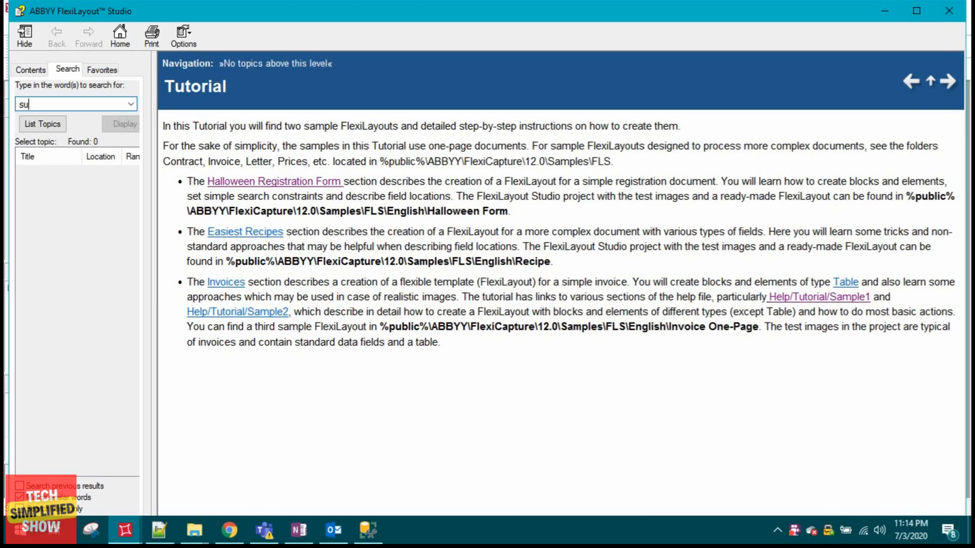
type("pported image format")
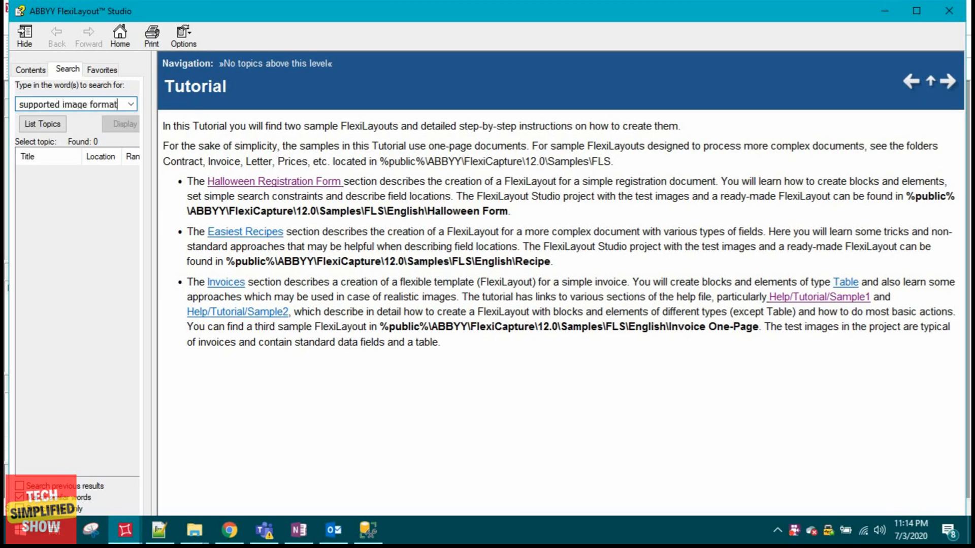
type("s")
left_click(38, 127)
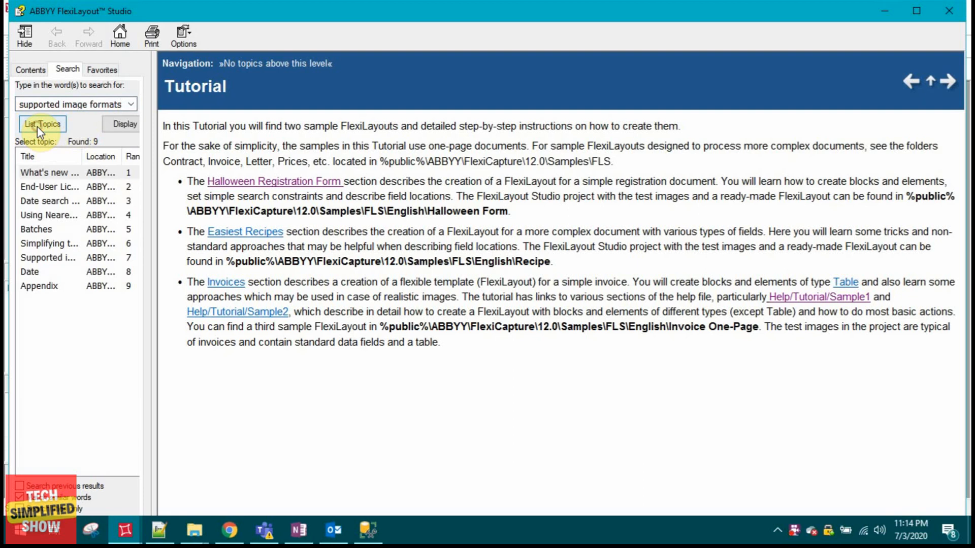
double_click(48, 258)
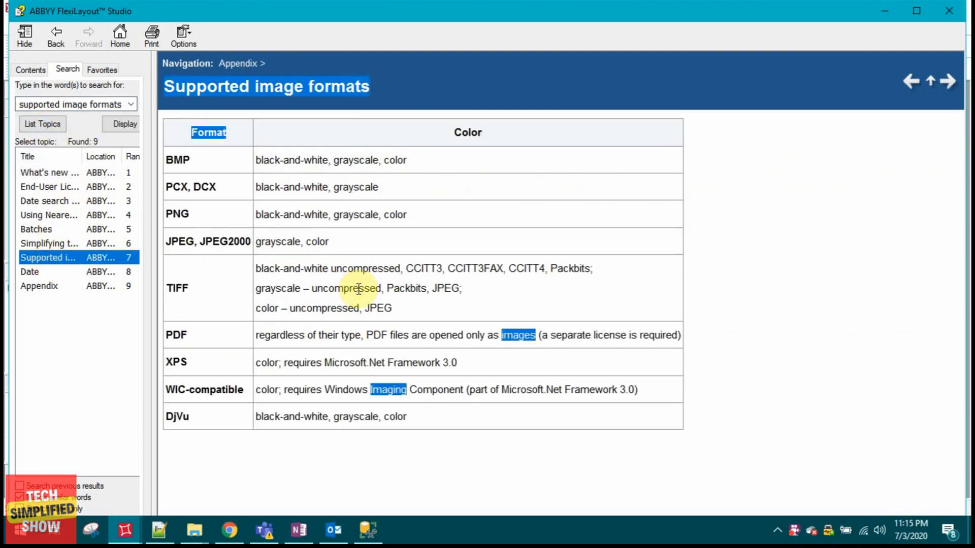
left_click(766, 213)
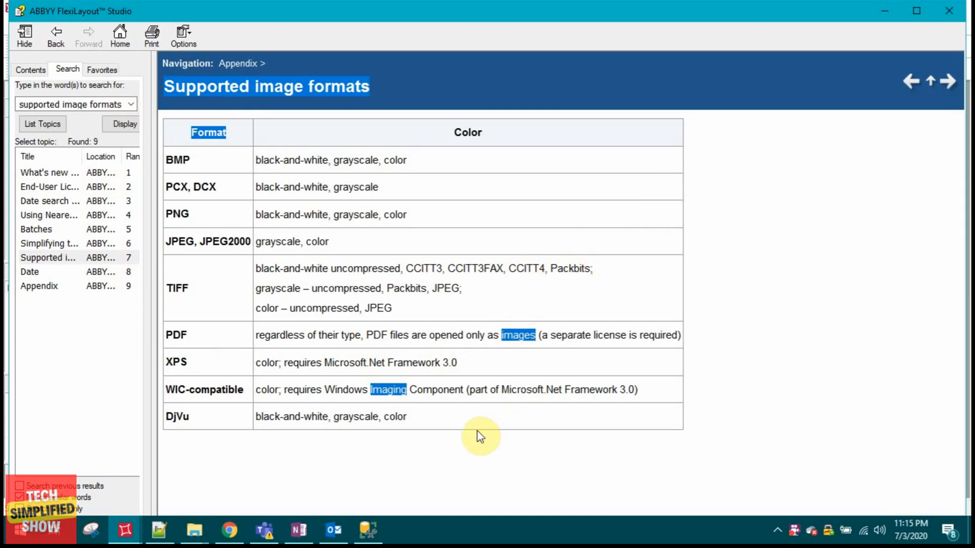
Return to the FirstProject window and add the images of Invoices_eng.pdf from the Invoice folder to the batch.
left_click(125, 530)
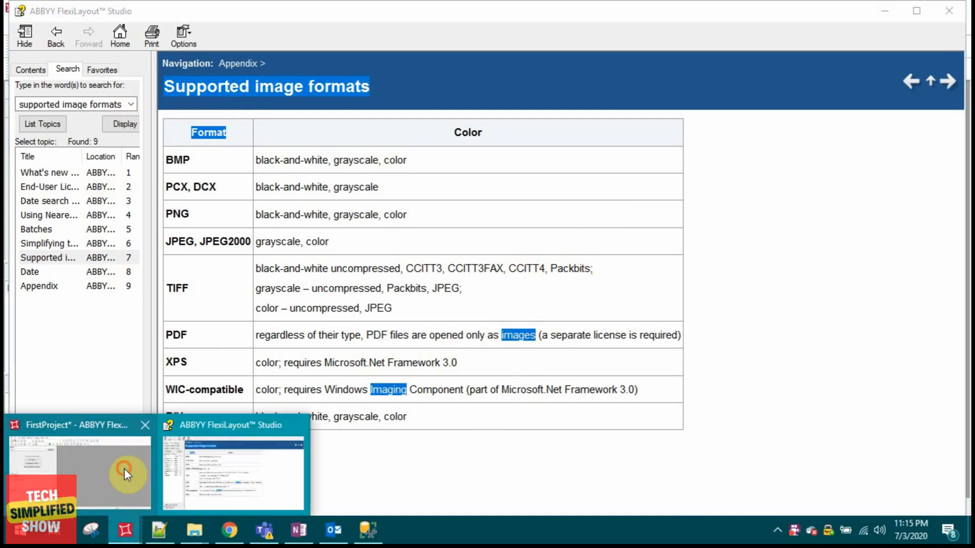
left_click(124, 468)
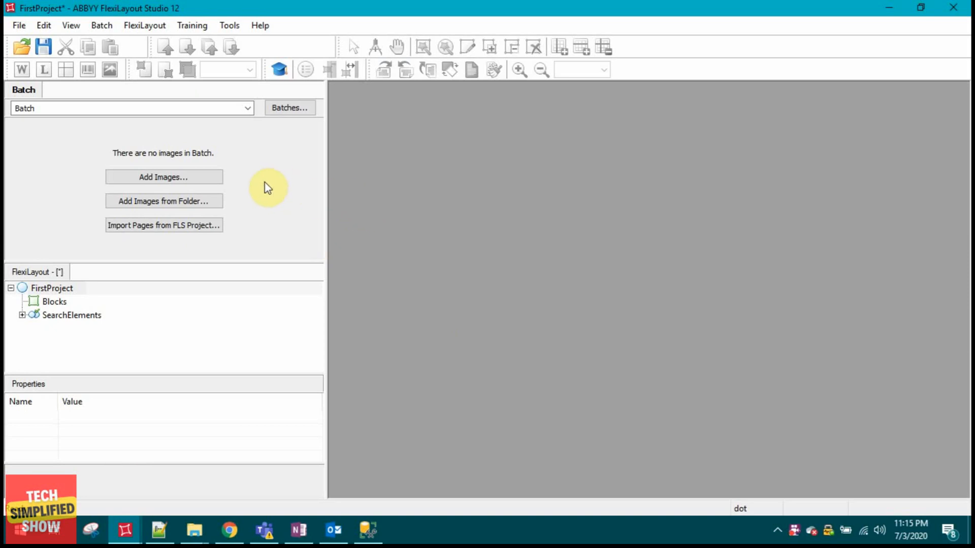
left_click(198, 182)
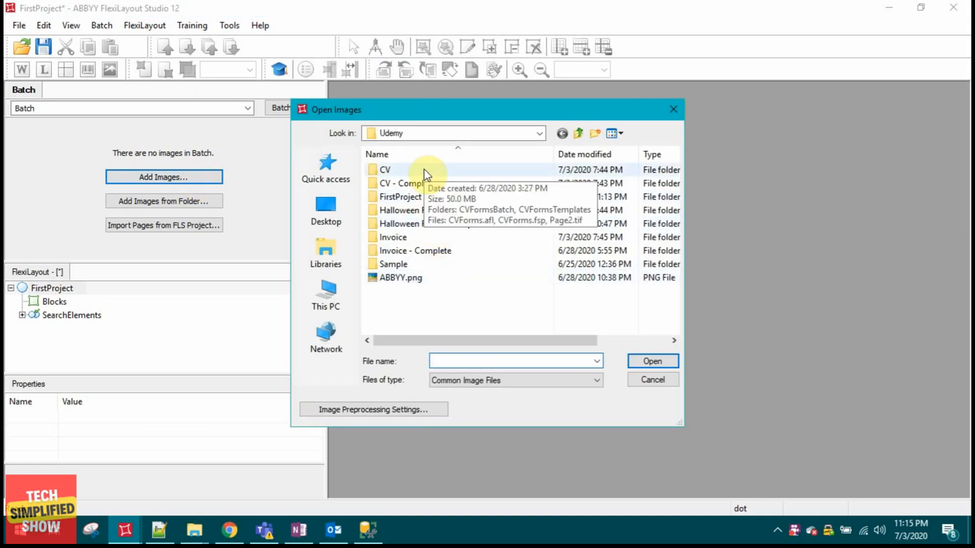
left_click(432, 237)
double_click(432, 238)
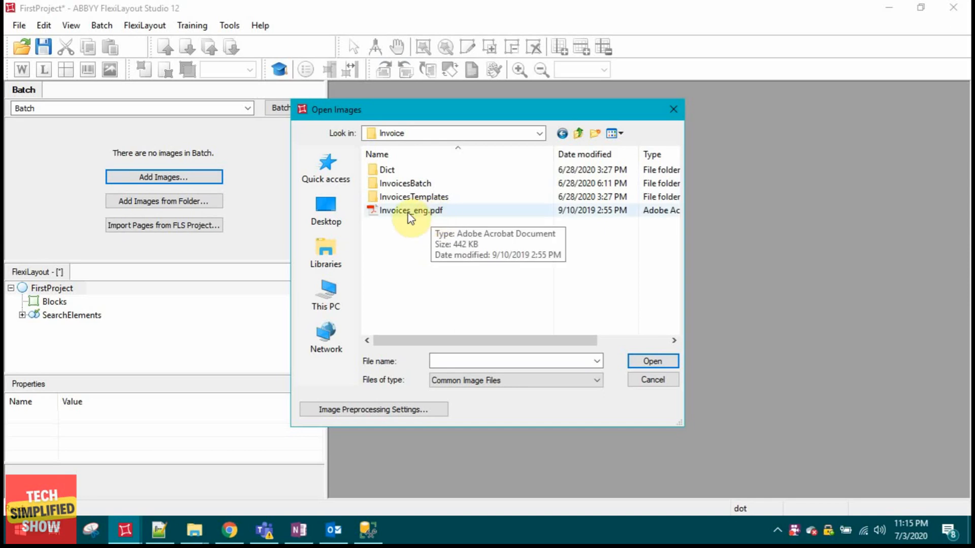
left_click(453, 212)
left_click(650, 360)
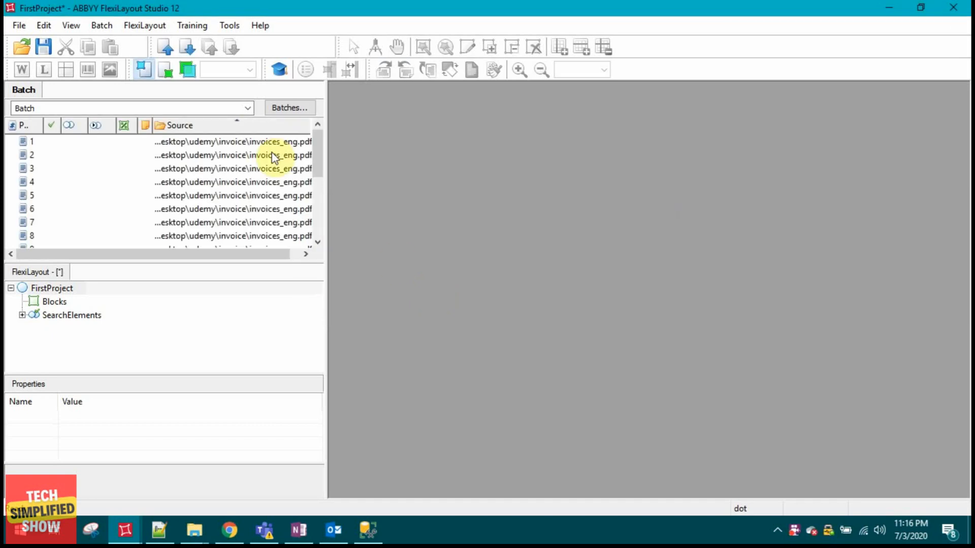
Open page 1 of the batch and enlarge the invoice image to 100%.
left_click_drag(278, 256, 289, 256)
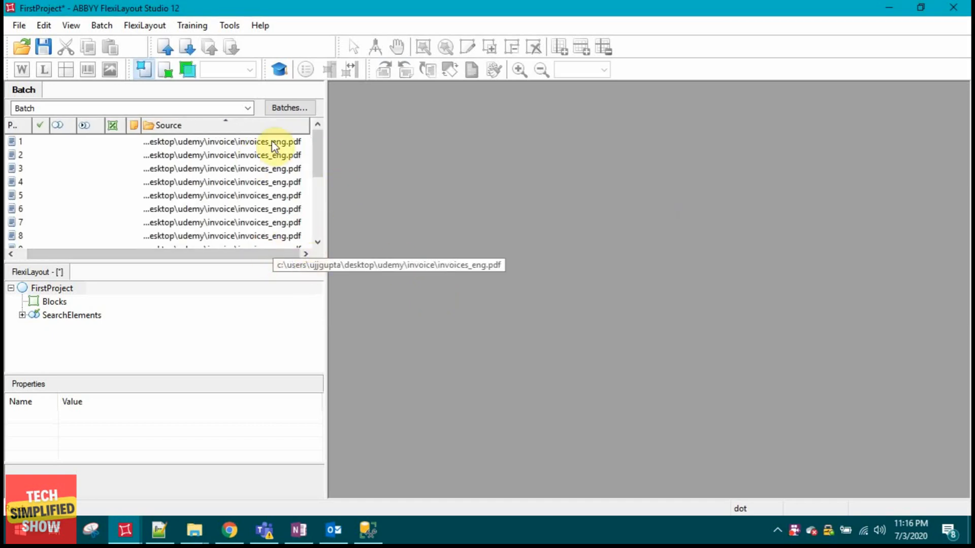
double_click(271, 143)
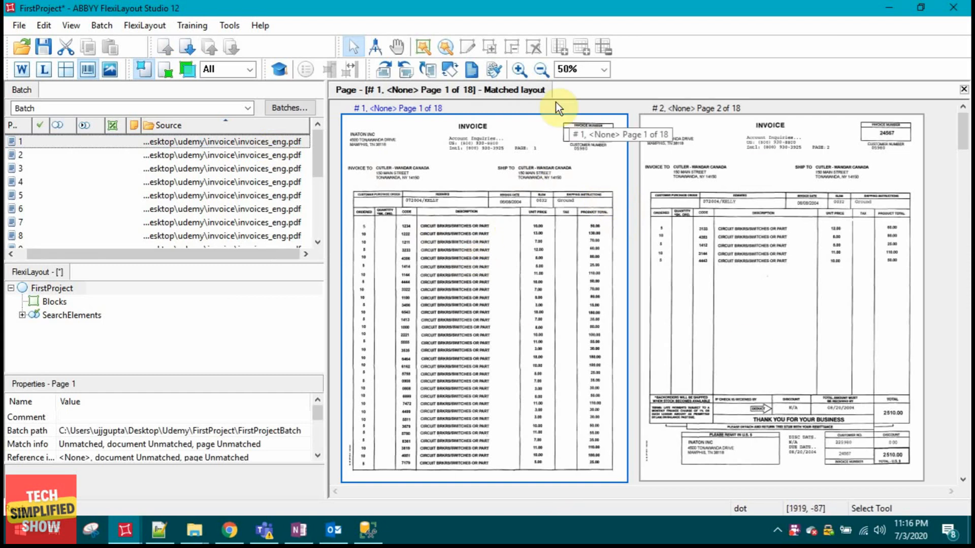
left_click(520, 71)
left_click(521, 70)
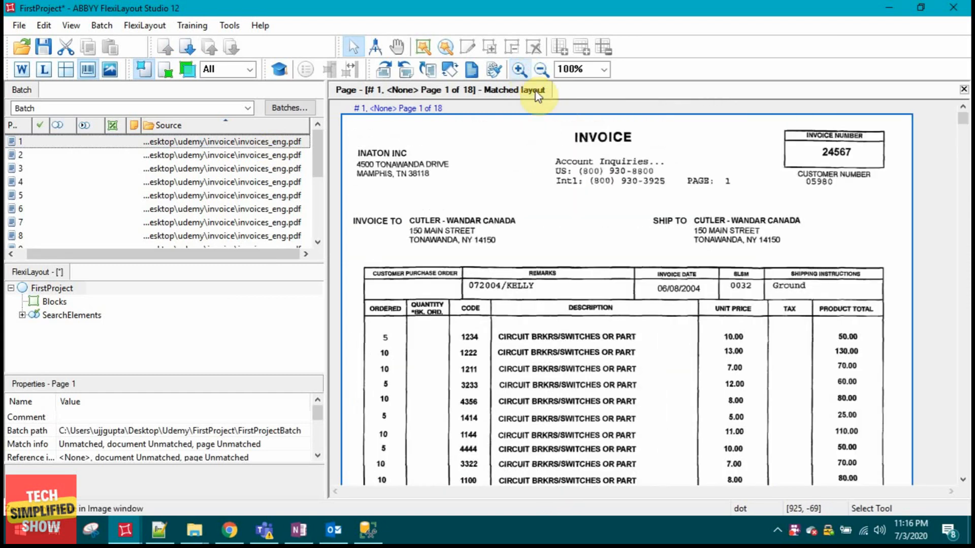
Examine the layouts of the first few imported invoice pages.
scroll(584, 233, "down", 20)
scroll(592, 249, "up", 8)
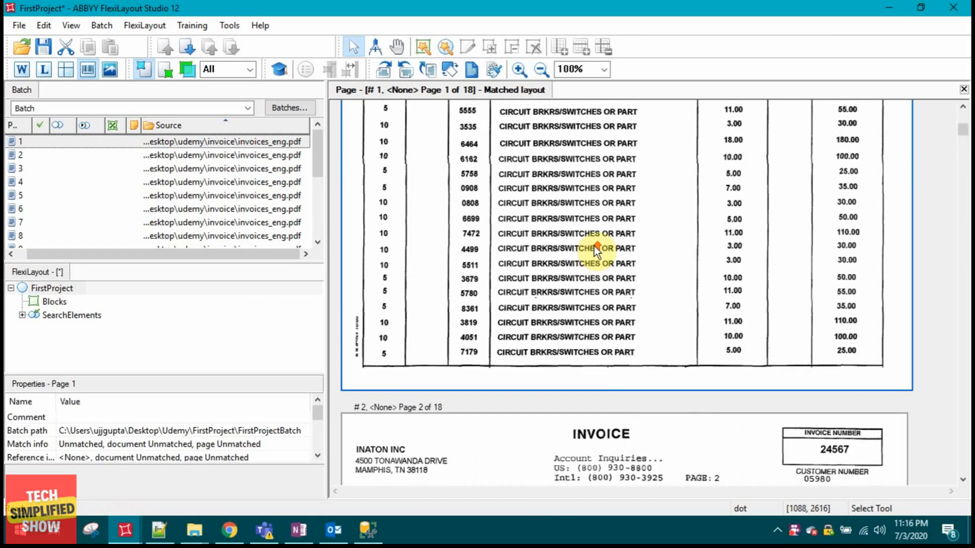
scroll(604, 228, "up", 8)
scroll(609, 193, "down", 4)
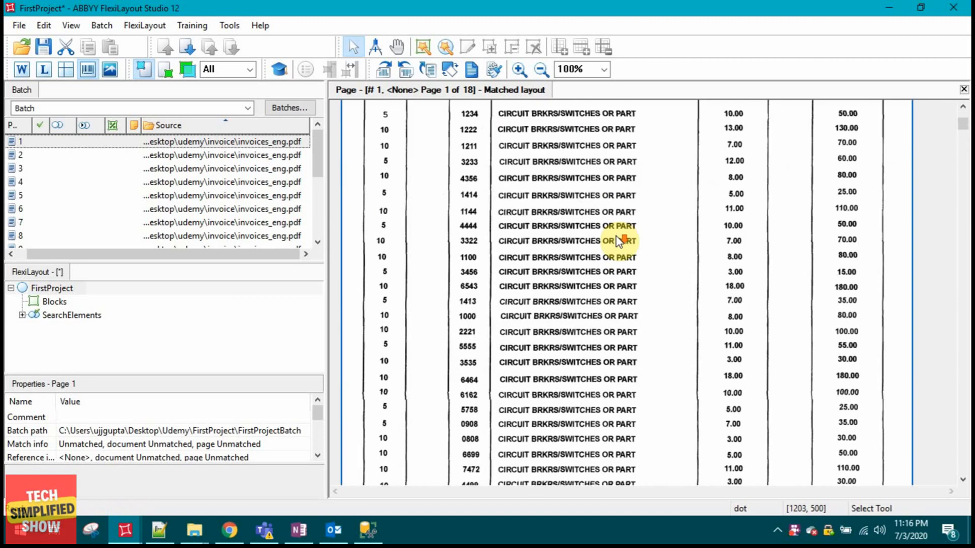
scroll(617, 238, "down", 20)
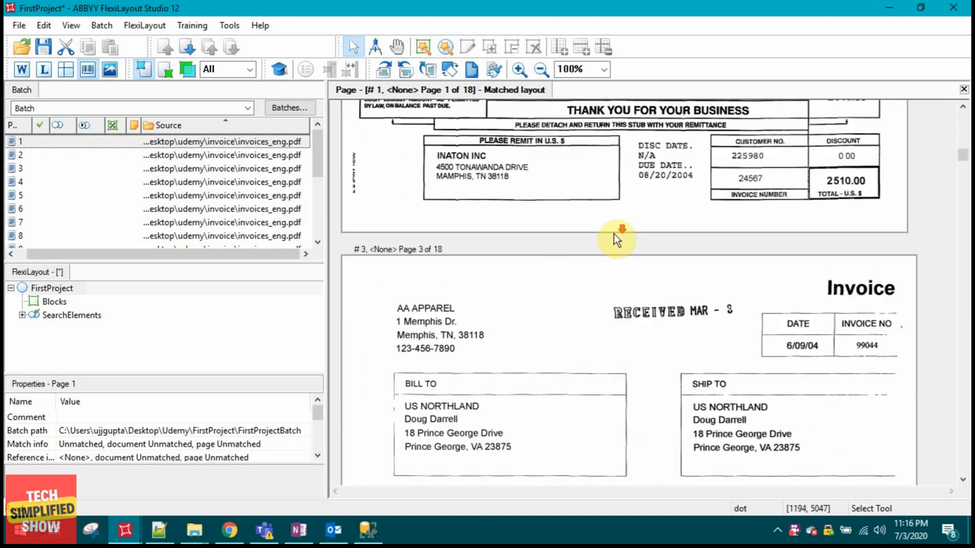
scroll(614, 238, "down", 20)
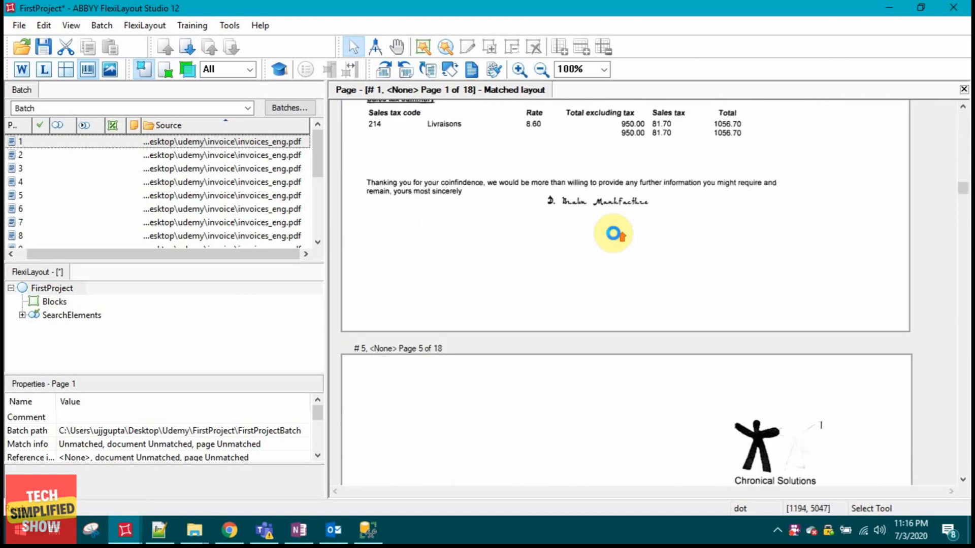
scroll(613, 233, "up", 20)
scroll(607, 221, "down", 15)
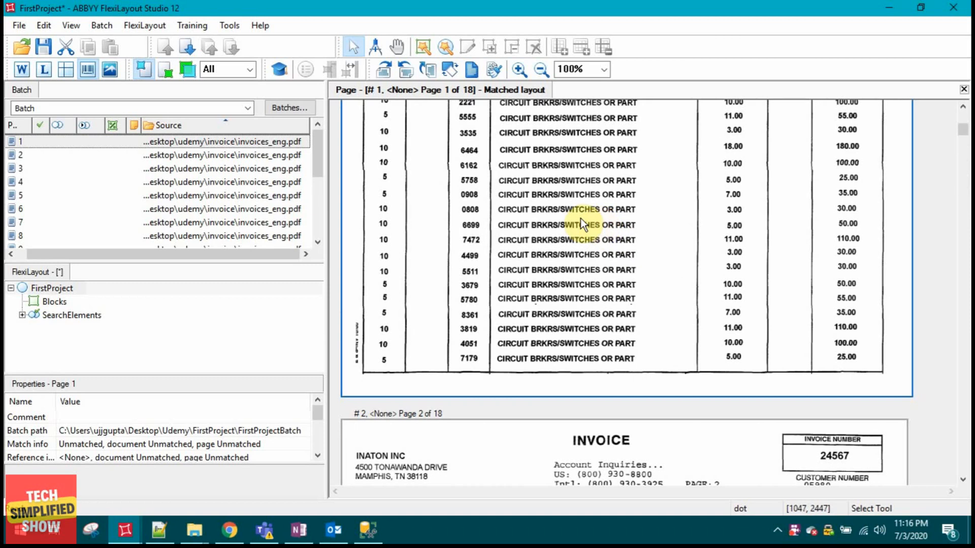